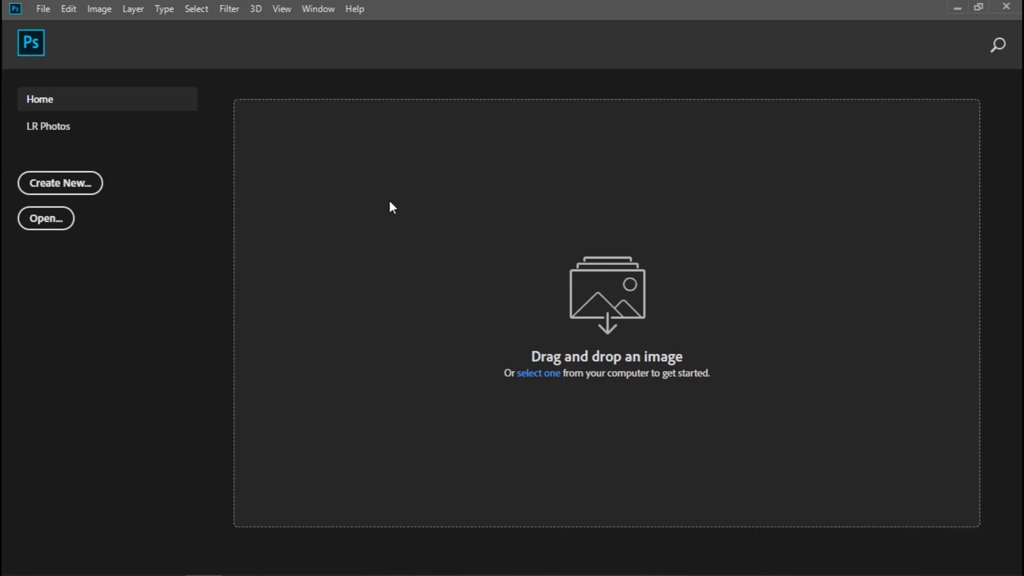
Open the Image_01 bridge photo from the Desktop via File > Open.
{"action": "left_click", "coordinate": [46, 11]}
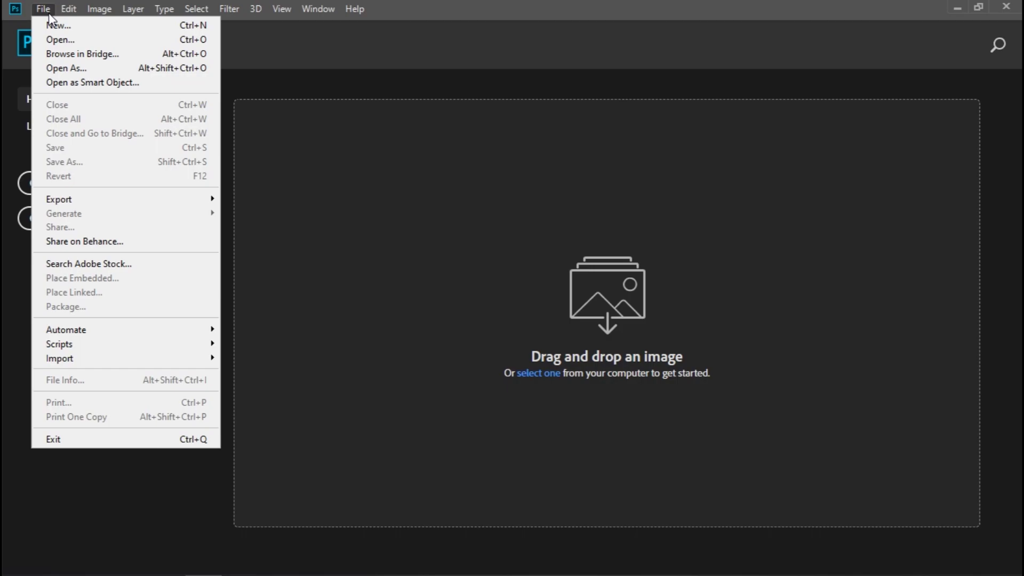
{"action": "left_click", "coordinate": [65, 40]}
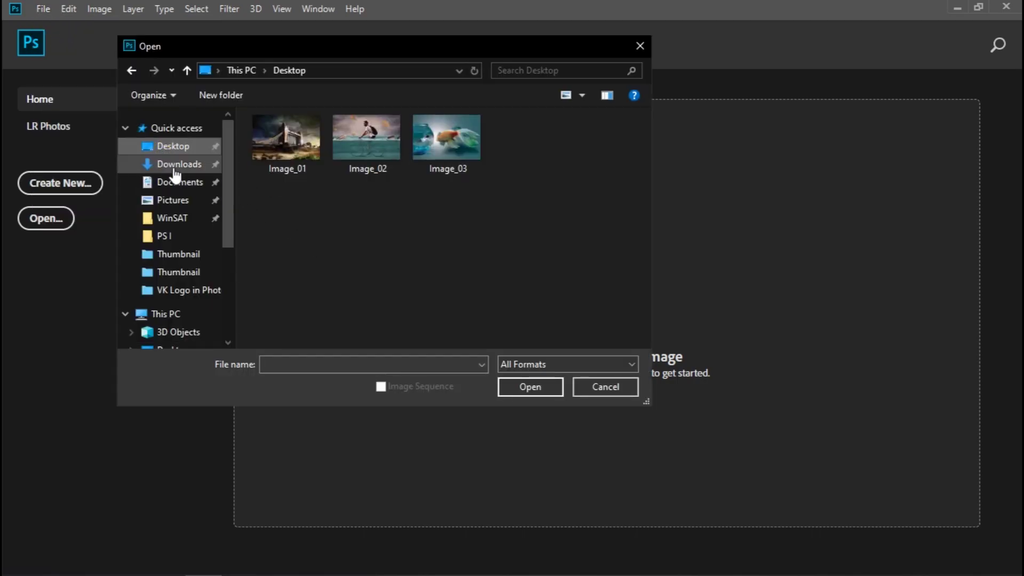
{"action": "left_click", "coordinate": [296, 148]}
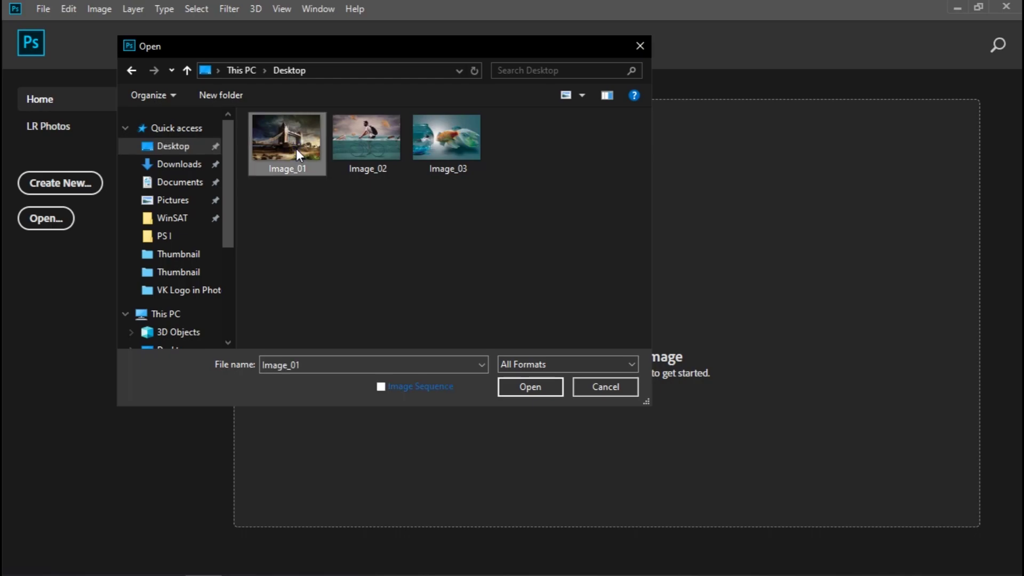
{"action": "left_click", "coordinate": [510, 389]}
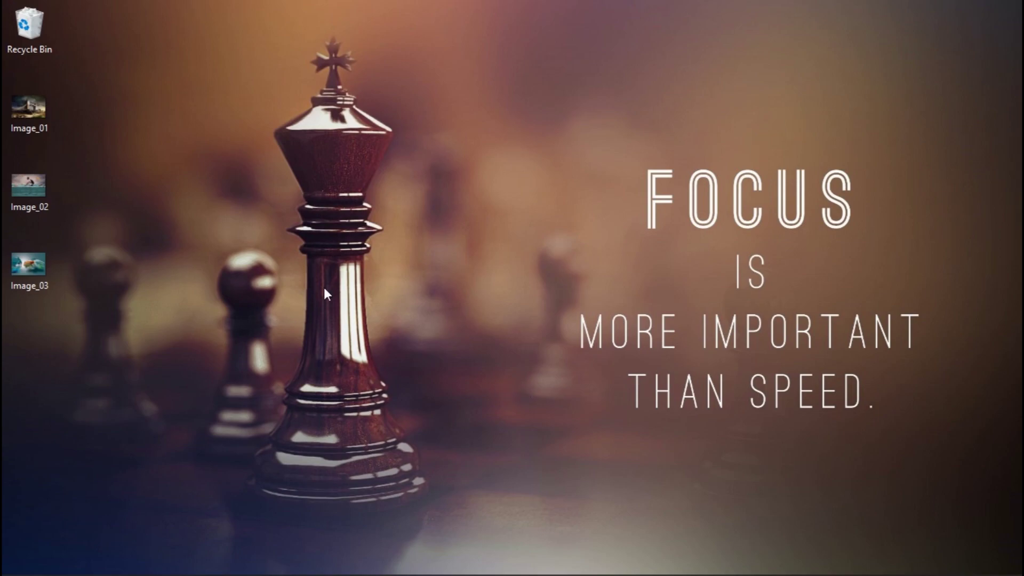
Open Image_02 with Adobe Photoshop CC 2019 and drag Image_03 to the Photoshop taskbar icon.
{"action": "right_click", "coordinate": [39, 186]}
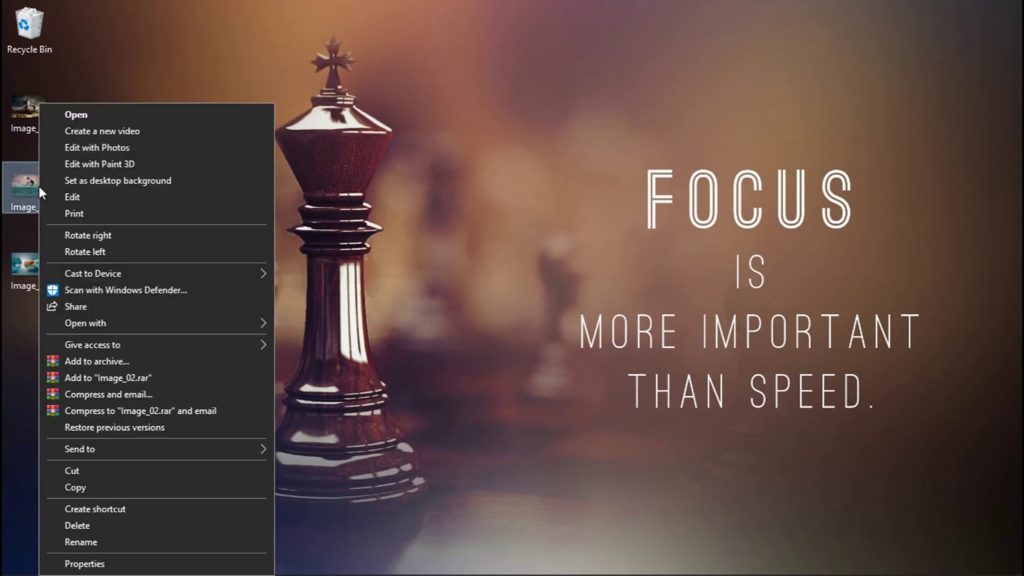
{"action": "mouse_move", "coordinate": [85, 322]}
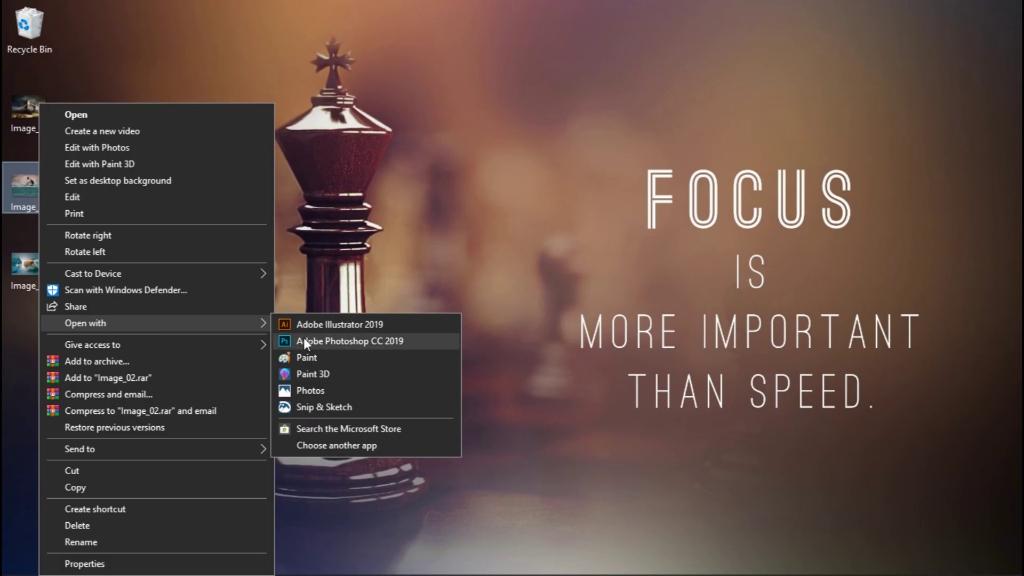
{"action": "left_click", "coordinate": [303, 340]}
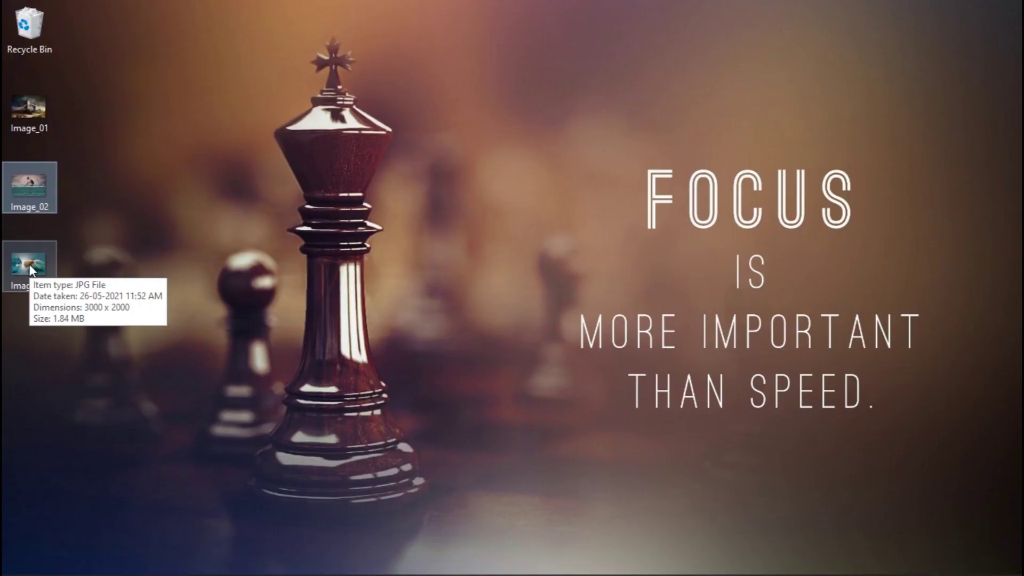
{"action": "left_click", "coordinate": [30, 266]}
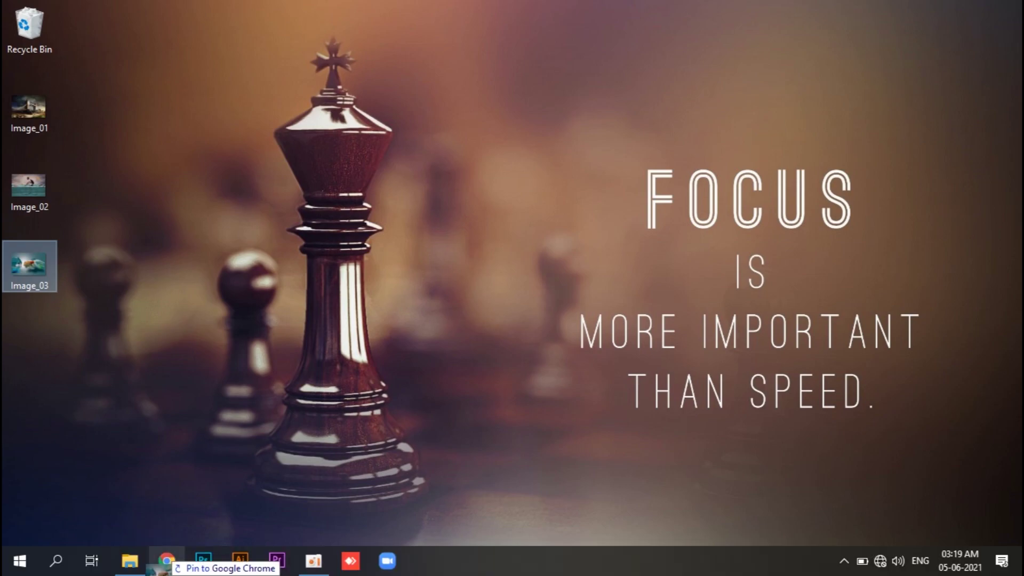
{"action": "mouse_move", "coordinate": [151, 538]}
{"action": "left_mouse_down"}
{"action": "mouse_move", "coordinate": [197, 569]}
{"action": "mouse_move", "coordinate": [334, 165]}
{"action": "left_mouse_up"}
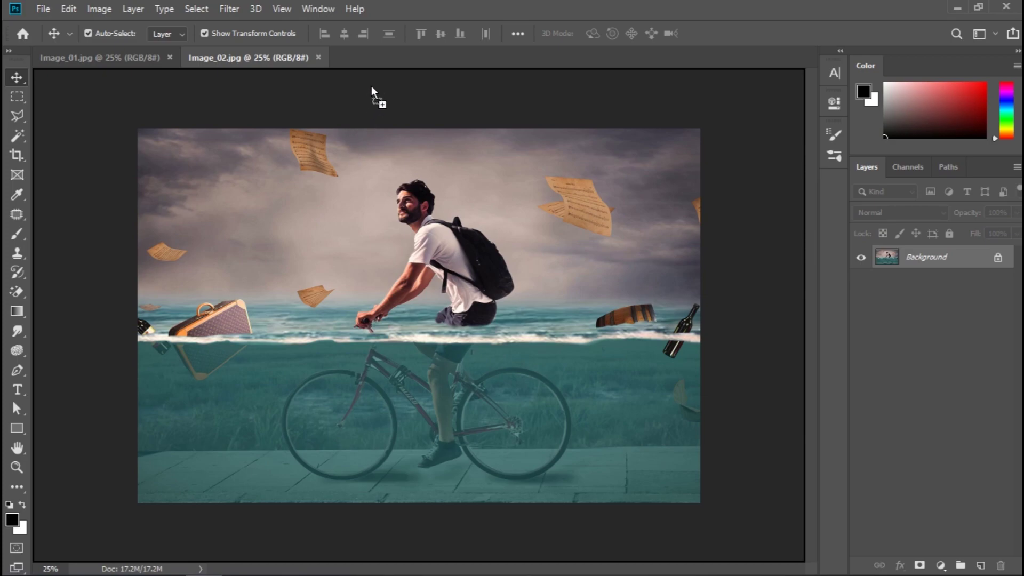
Drop Image_03 onto the tab bar as a third document, then return to Image_01.jpg.
{"action": "left_click_drag", "start_coordinate": [372, 85], "coordinate": [379, 61]}
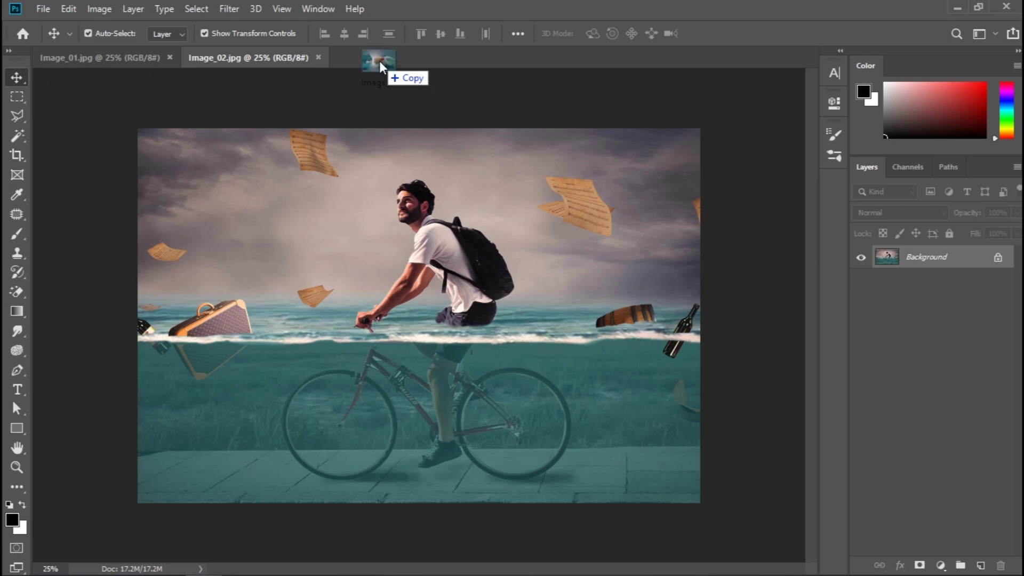
{"action": "left_click_drag", "start_coordinate": [379, 61], "coordinate": [379, 61]}
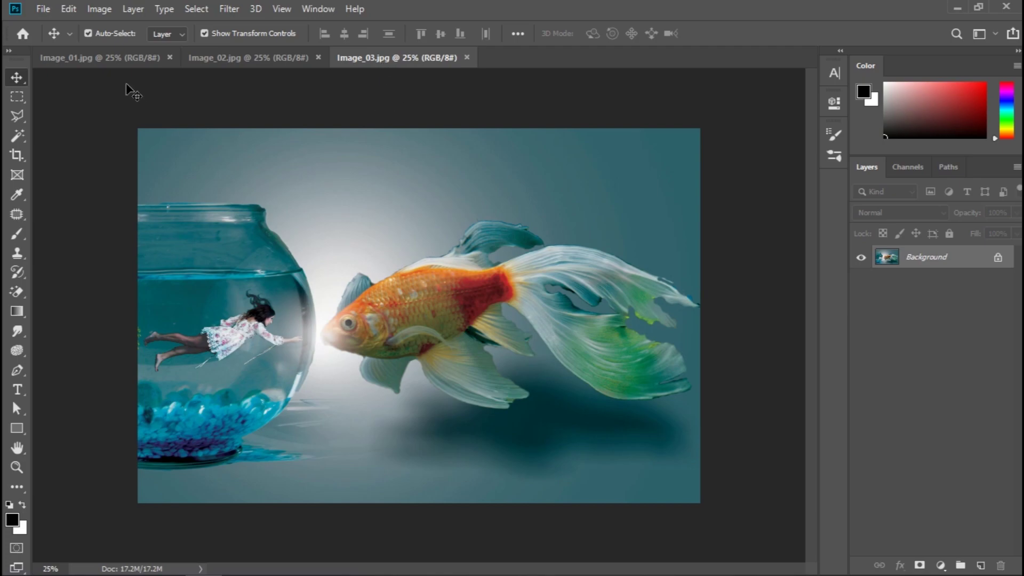
{"action": "left_click", "coordinate": [123, 62]}
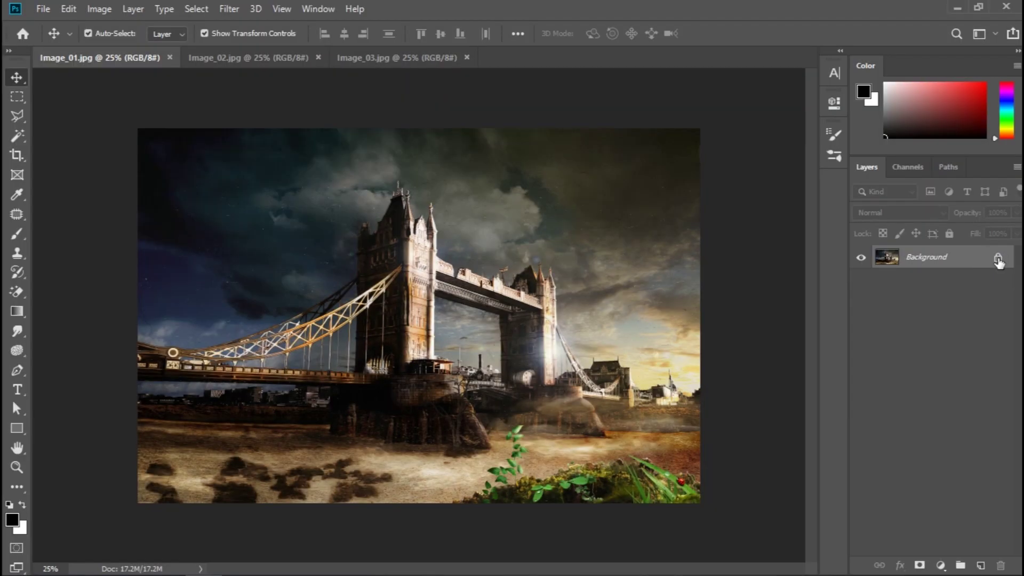
Unlock the Background layer and rename it Image_01.
{"action": "left_click", "coordinate": [997, 258]}
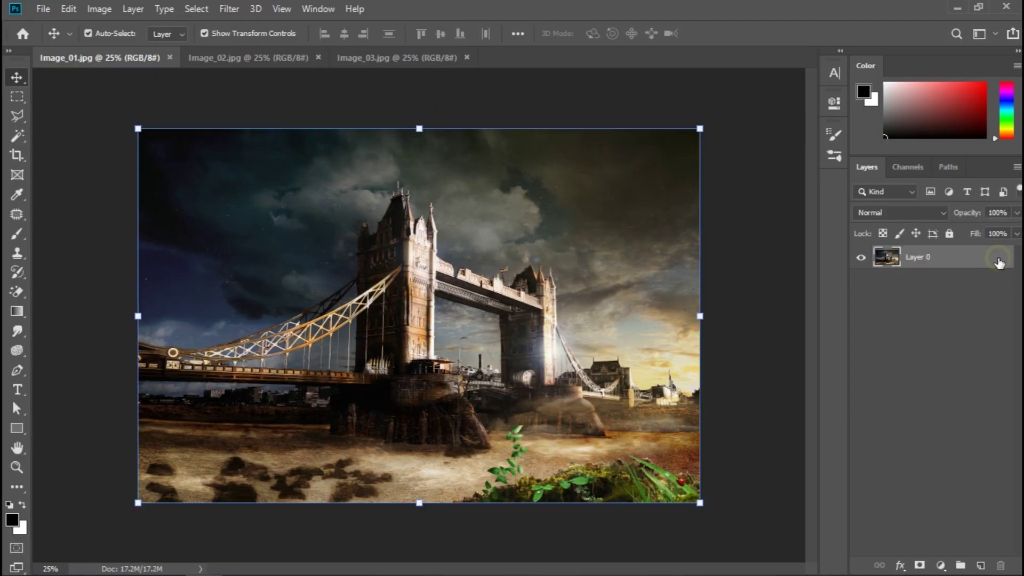
{"action": "double_click", "coordinate": [917, 258]}
{"action": "type", "text": "Ima"}
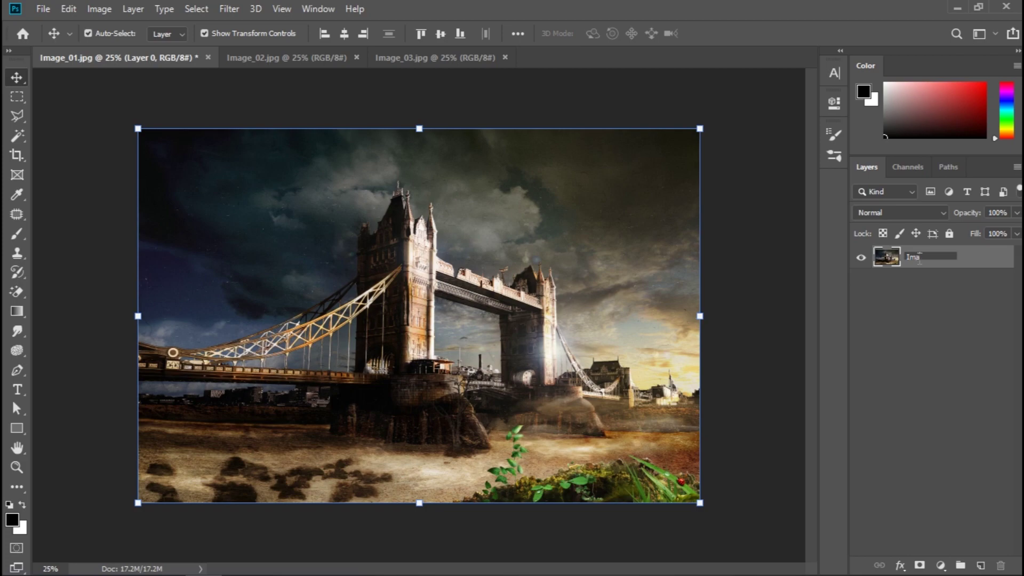
{"action": "type", "text": "ge_01"}
{"action": "key", "text": "Return"}
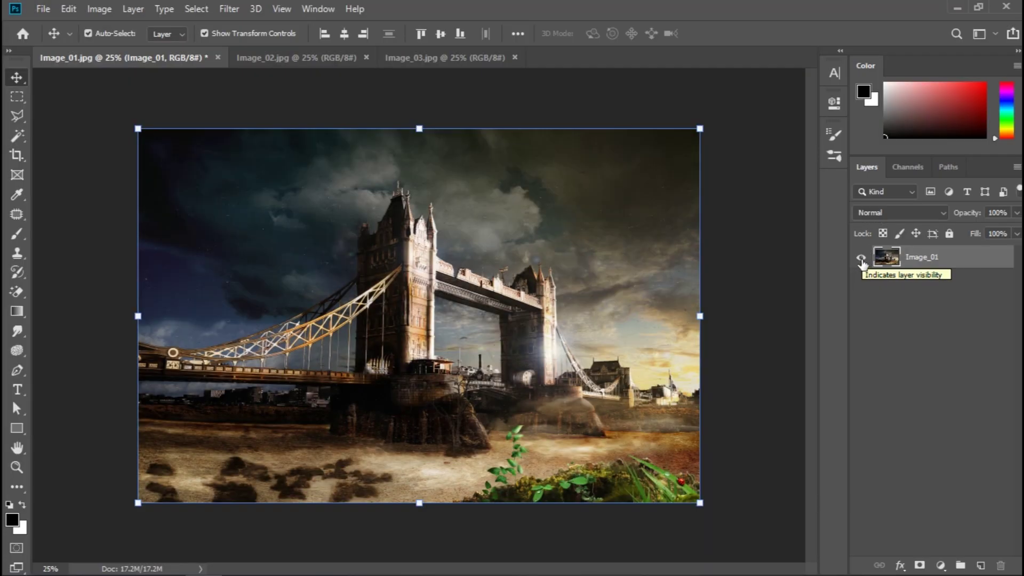
Toggle the Image_01 layer's visibility off and on twice, leaving it visible.
{"action": "left_click", "coordinate": [861, 259]}
{"action": "left_click", "coordinate": [859, 259]}
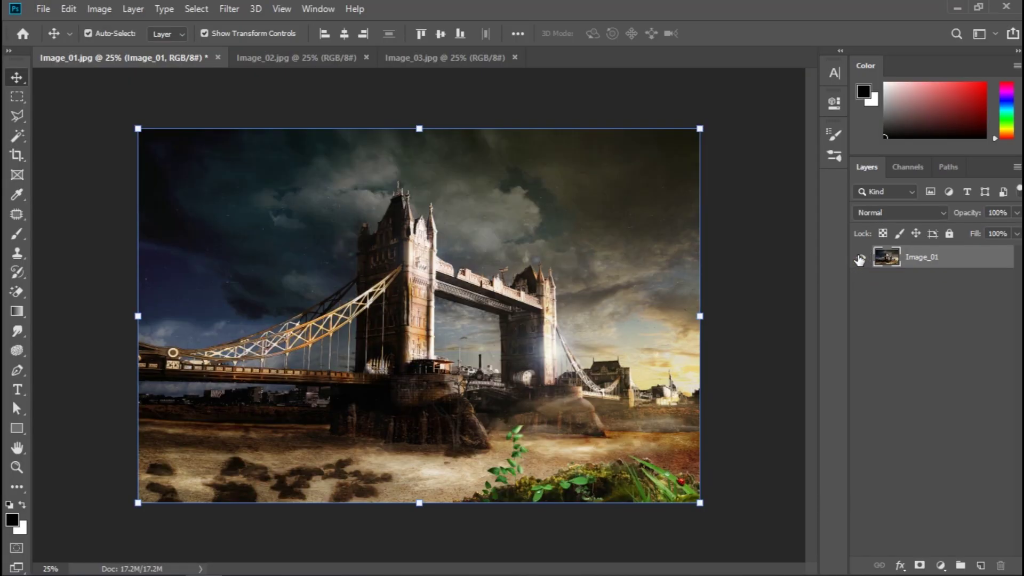
{"action": "left_click", "coordinate": [859, 260]}
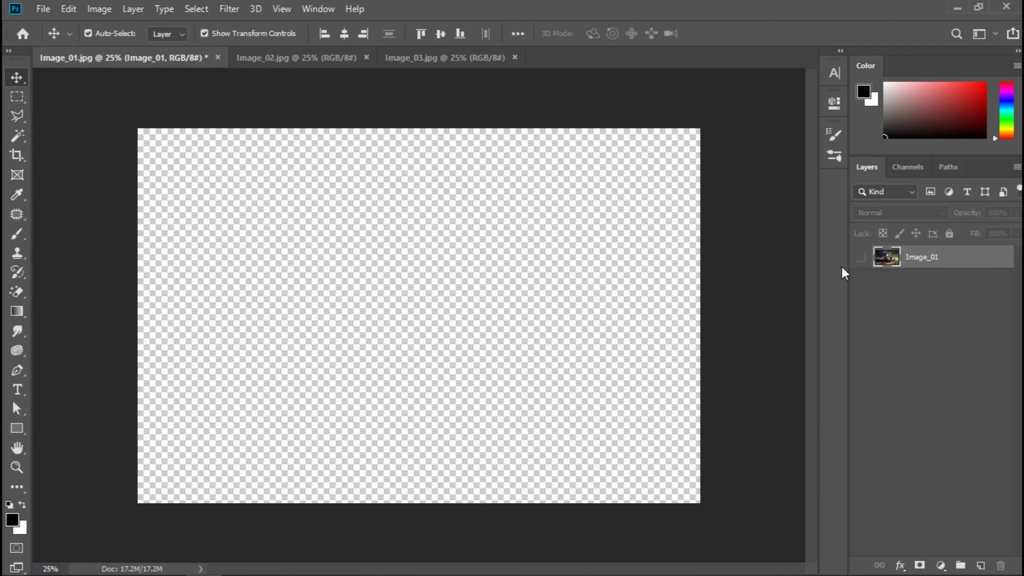
{"action": "left_click", "coordinate": [860, 260]}
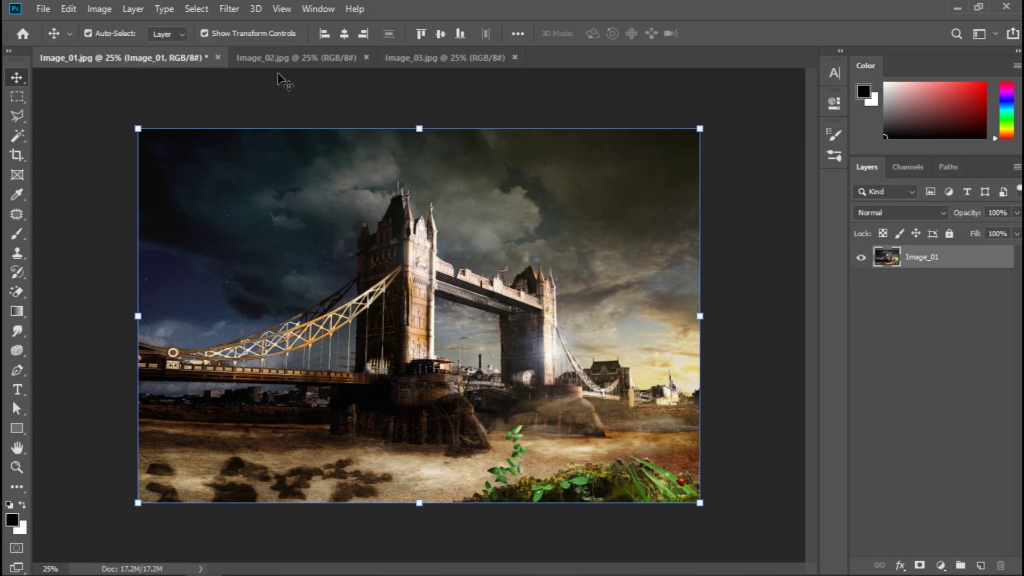
Unlock the Image_02 background and drag the cyclist photo into Image_01 as Layer 1 with the Move tool.
{"action": "key", "text": "ctrl+Tab"}
{"action": "key", "text": "ctrl+Tab"}
{"action": "key", "text": "ctrl+Tab"}
{"action": "key", "text": "ctrl+Tab"}
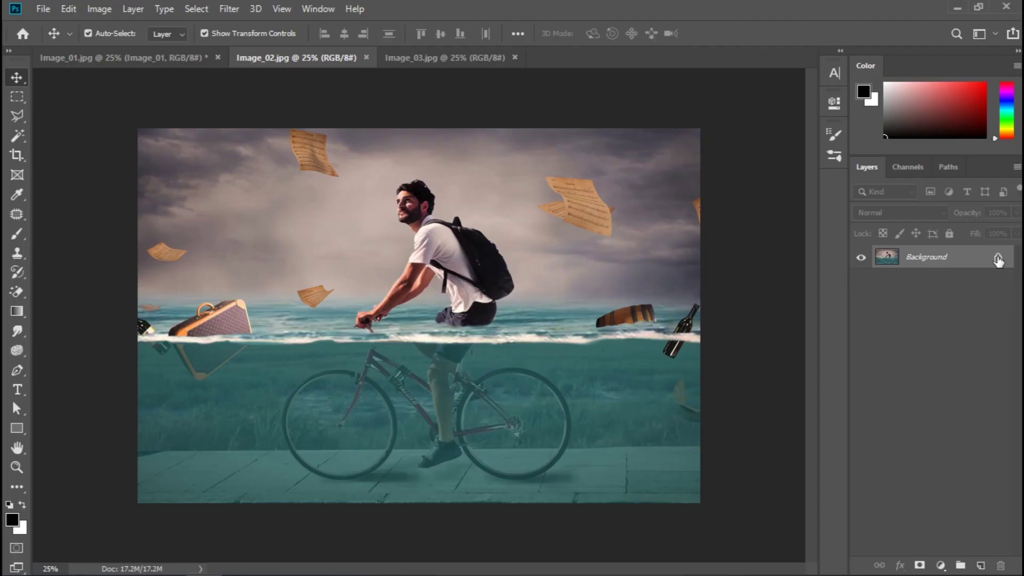
{"action": "left_click", "coordinate": [997, 257]}
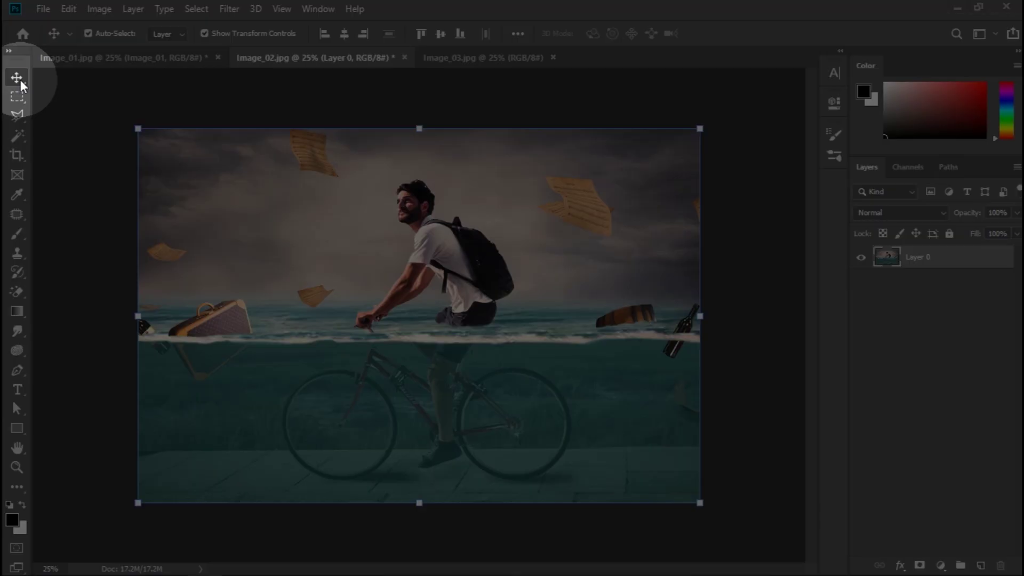
{"action": "right_click", "coordinate": [19, 78]}
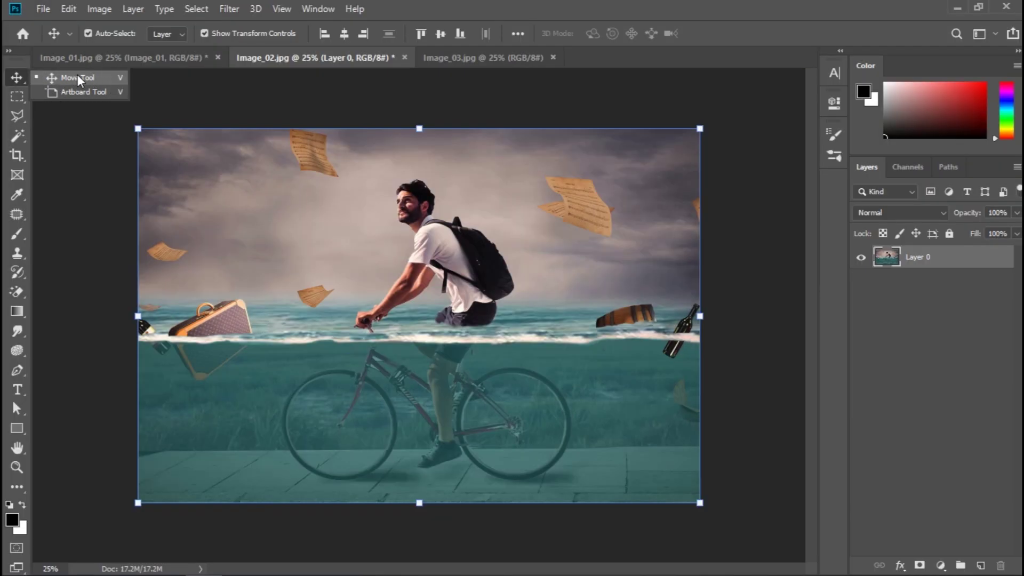
{"action": "left_click", "coordinate": [78, 77]}
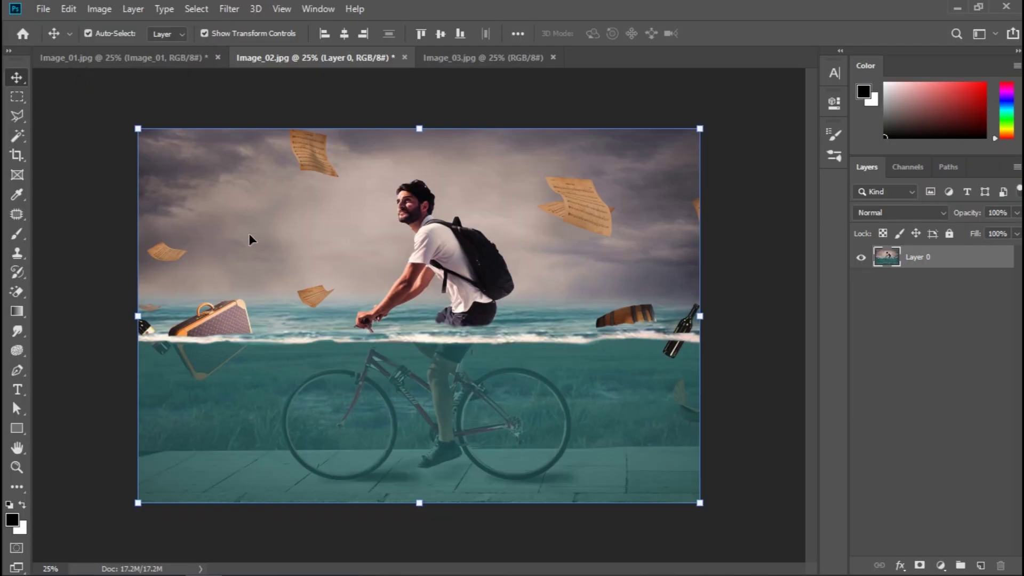
{"action": "left_click_drag", "start_coordinate": [248, 234], "coordinate": [142, 57]}
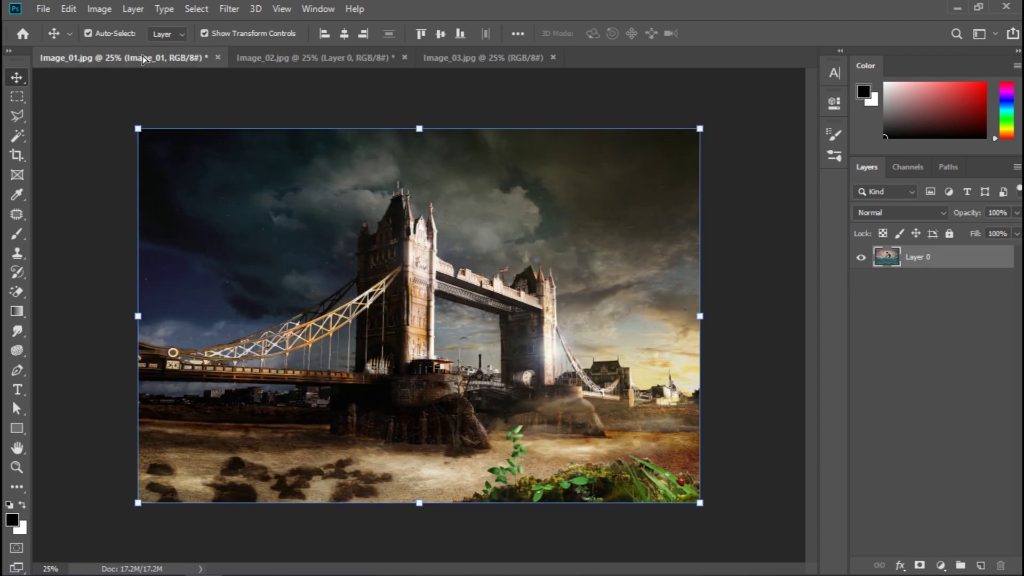
{"action": "left_click_drag", "start_coordinate": [142, 56], "coordinate": [185, 123]}
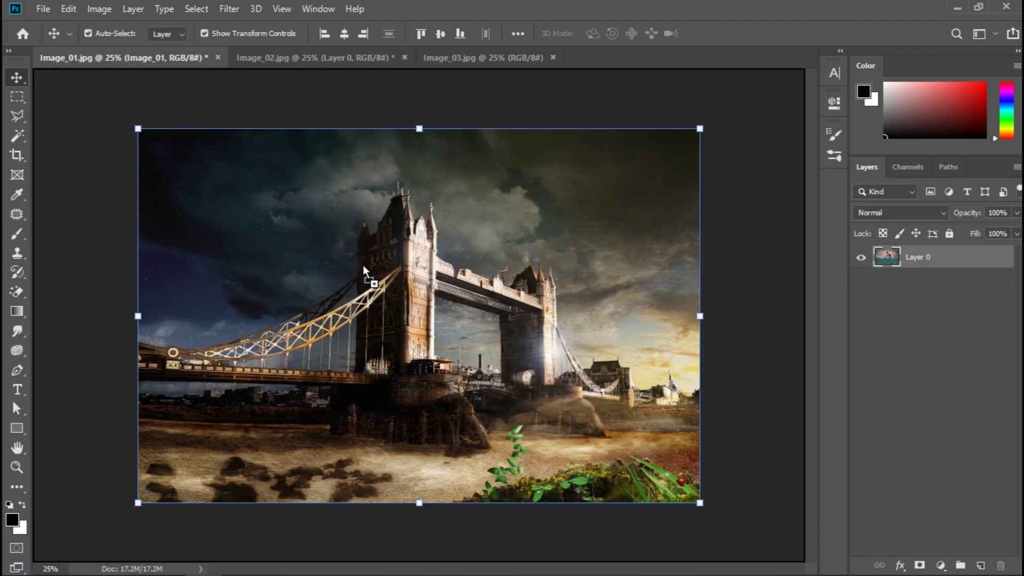
{"action": "left_click_drag", "start_coordinate": [363, 265], "coordinate": [362, 263]}
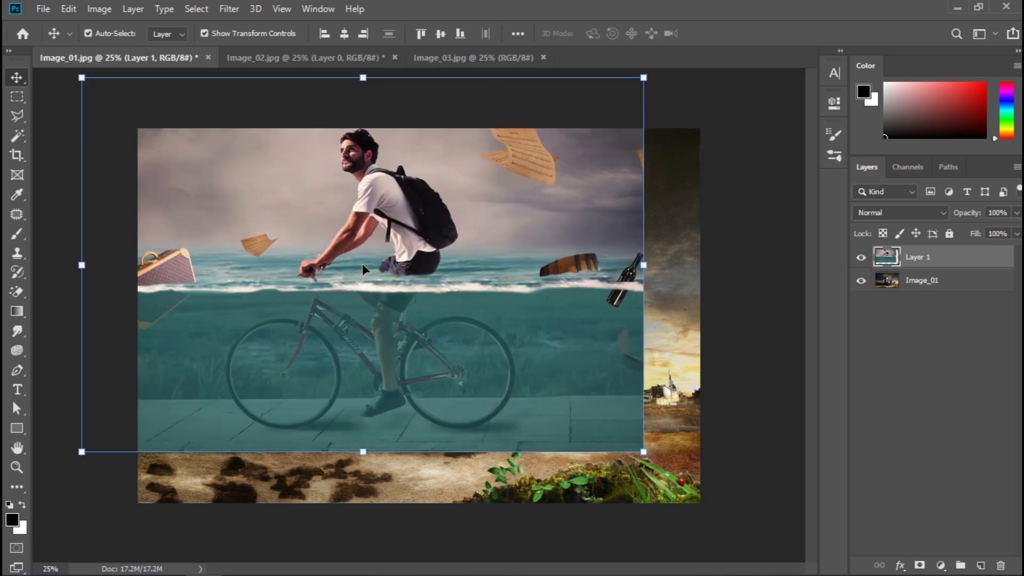
Duplicate the goldfish layer into Image_01.jpg as Layer 2.
{"action": "key", "text": "ctrl+shift+Tab"}
{"action": "right_click", "coordinate": [1001, 265]}
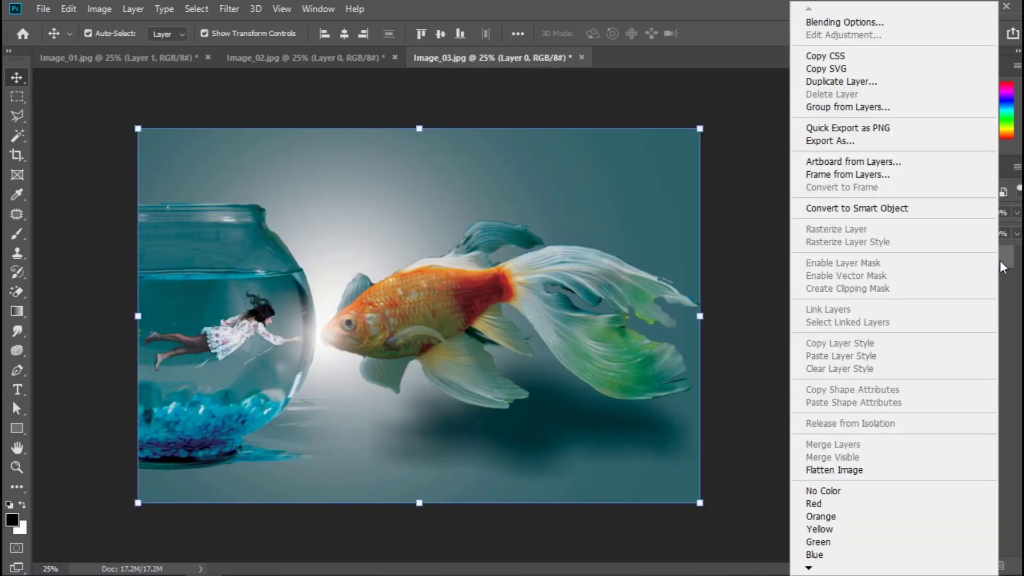
{"action": "left_click", "coordinate": [856, 87]}
{"action": "left_click", "coordinate": [469, 196]}
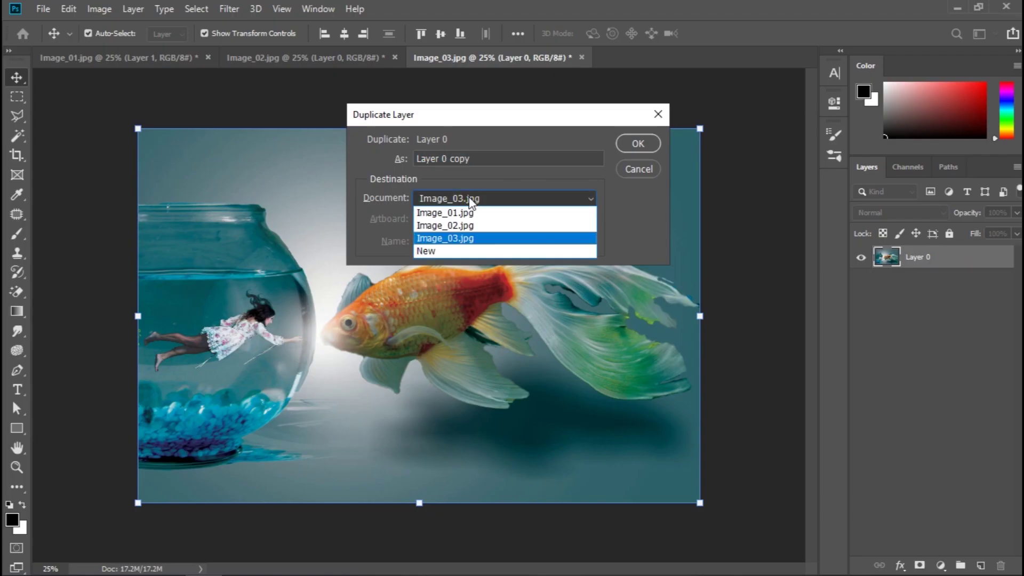
{"action": "left_click", "coordinate": [491, 213]}
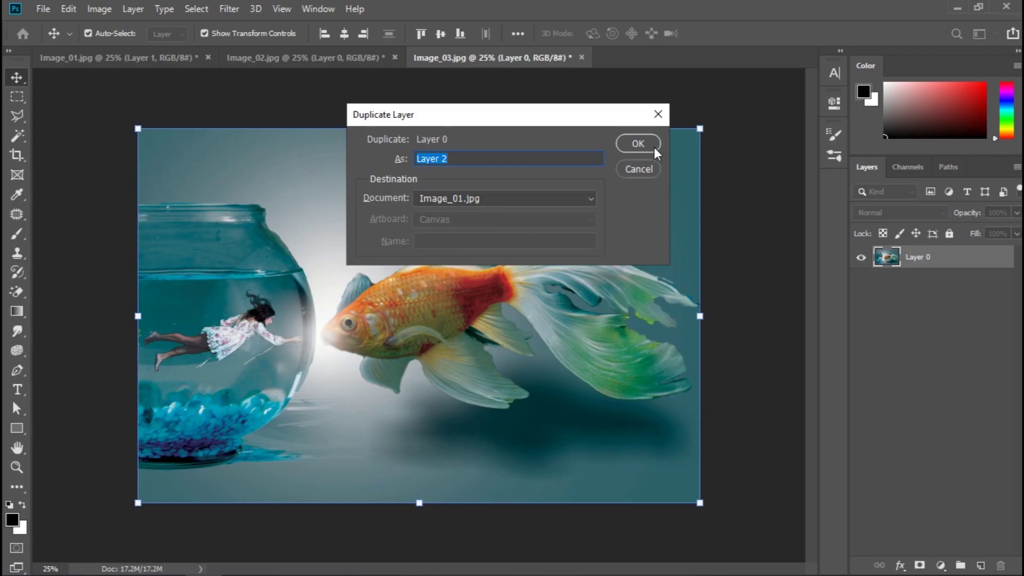
{"action": "left_click", "coordinate": [638, 144]}
Close the Image_03 goldfish document without saving changes.
{"action": "left_click", "coordinate": [320, 58]}
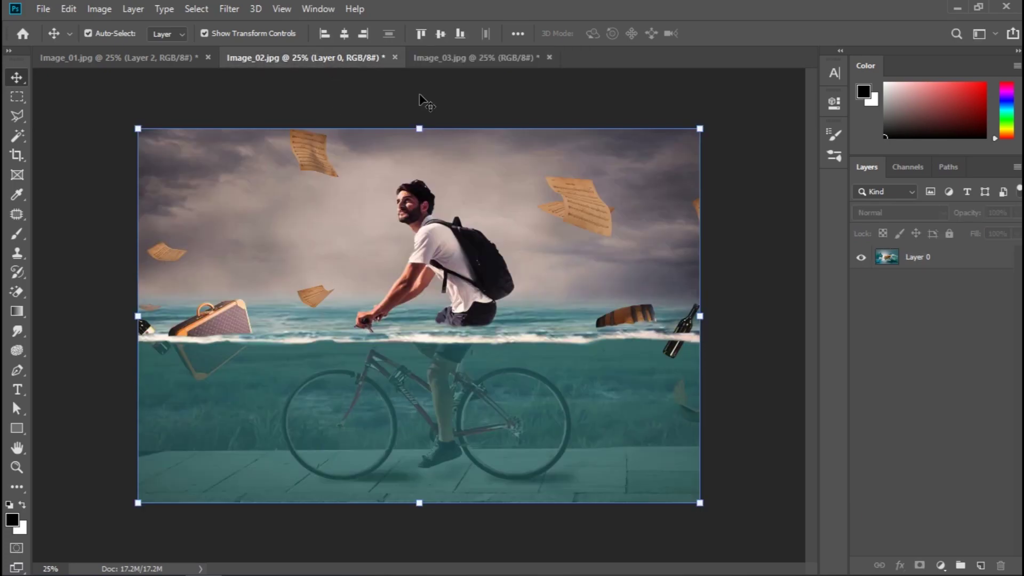
{"action": "left_click", "coordinate": [446, 57]}
{"action": "right_click", "coordinate": [445, 58]}
{"action": "left_click", "coordinate": [458, 85]}
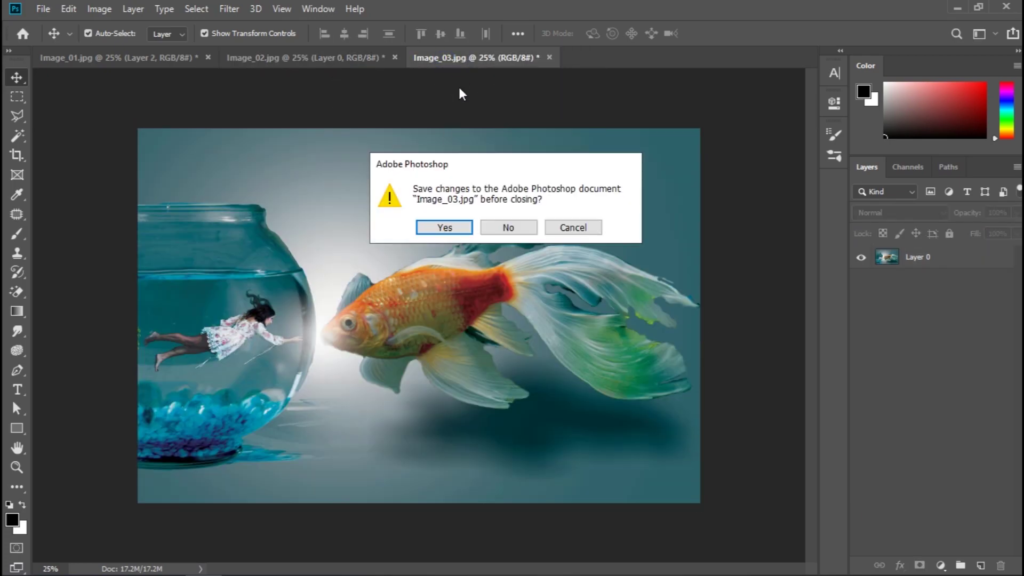
{"action": "left_click", "coordinate": [508, 228]}
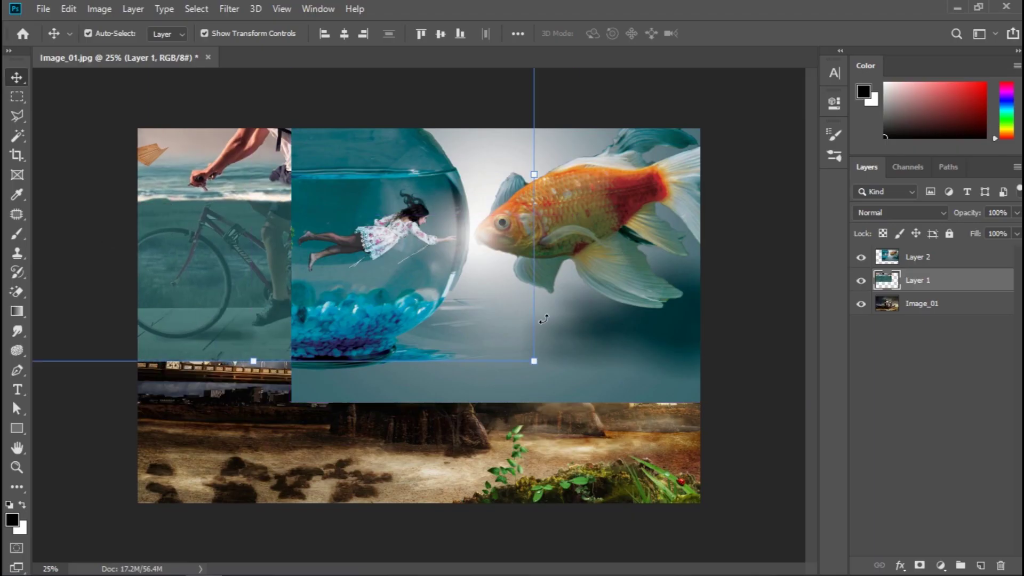
Move the cyclist photo along the top of the canvas and the goldfish photo to the bottom left.
{"action": "mouse_move", "coordinate": [718, 490]}
{"action": "left_mouse_down"}
{"action": "mouse_move", "coordinate": [640, 427]}
{"action": "mouse_move", "coordinate": [756, 465]}
{"action": "left_mouse_up"}
{"action": "mouse_move", "coordinate": [370, 302]}
{"action": "left_mouse_down"}
{"action": "mouse_move", "coordinate": [245, 392]}
{"action": "mouse_move", "coordinate": [447, 135]}
{"action": "left_mouse_up"}
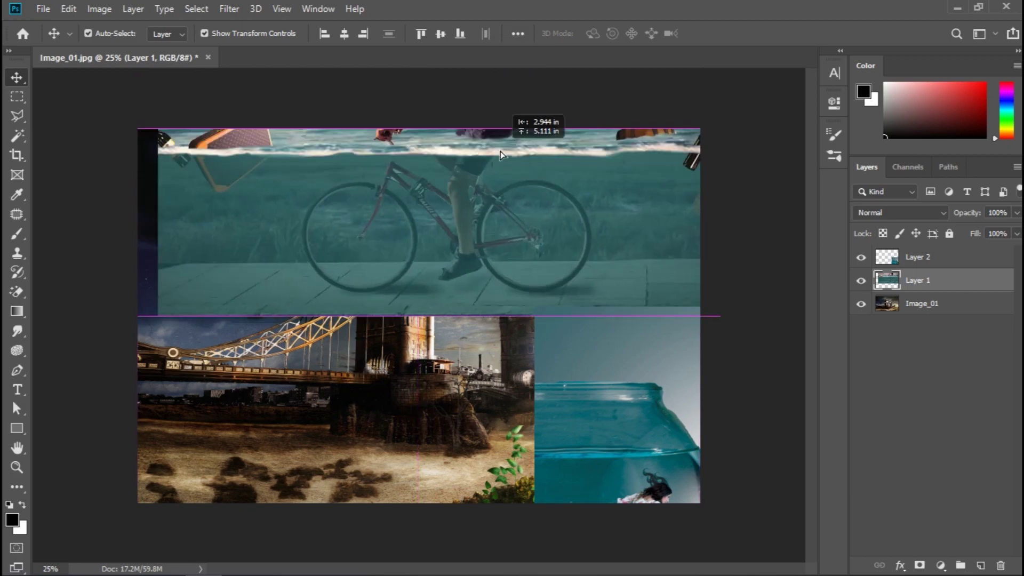
{"action": "left_click_drag", "start_coordinate": [447, 135], "coordinate": [647, 162]}
{"action": "mouse_move", "coordinate": [555, 452]}
{"action": "left_mouse_down"}
{"action": "mouse_move", "coordinate": [102, 452]}
{"action": "mouse_move", "coordinate": [133, 442]}
{"action": "left_mouse_up"}
{"action": "left_click_drag", "start_coordinate": [577, 250], "coordinate": [661, 261]}
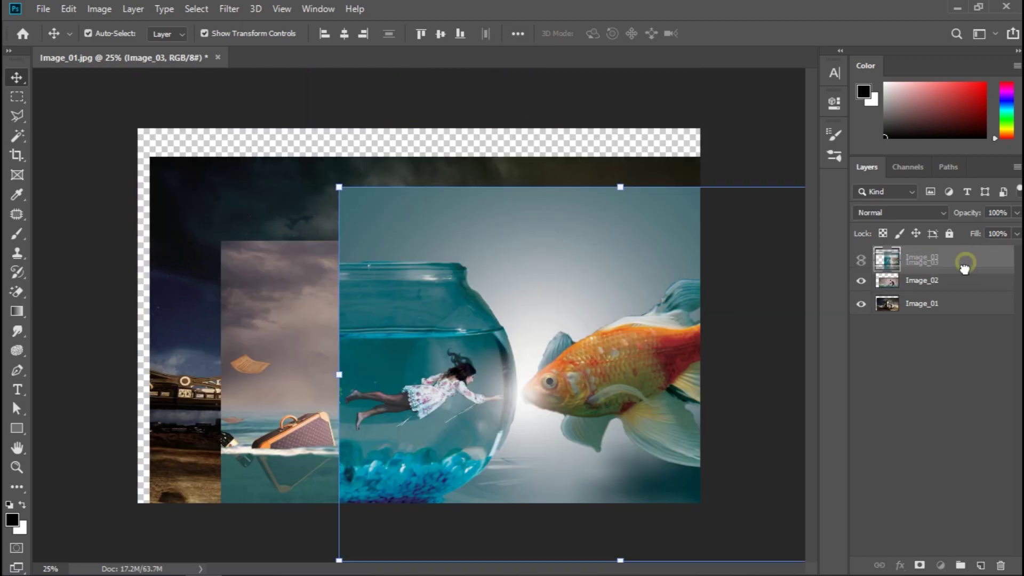
Restack layers with Image_03 below Image_02 and Image_01 on top, shifting photos on canvas.
{"action": "mouse_move", "coordinate": [965, 257]}
{"action": "left_mouse_down"}
{"action": "mouse_move", "coordinate": [964, 316]}
{"action": "mouse_move", "coordinate": [964, 292]}
{"action": "left_mouse_up"}
{"action": "mouse_move", "coordinate": [585, 219]}
{"action": "left_mouse_down"}
{"action": "mouse_move", "coordinate": [570, 161]}
{"action": "mouse_move", "coordinate": [568, 172]}
{"action": "left_mouse_up"}
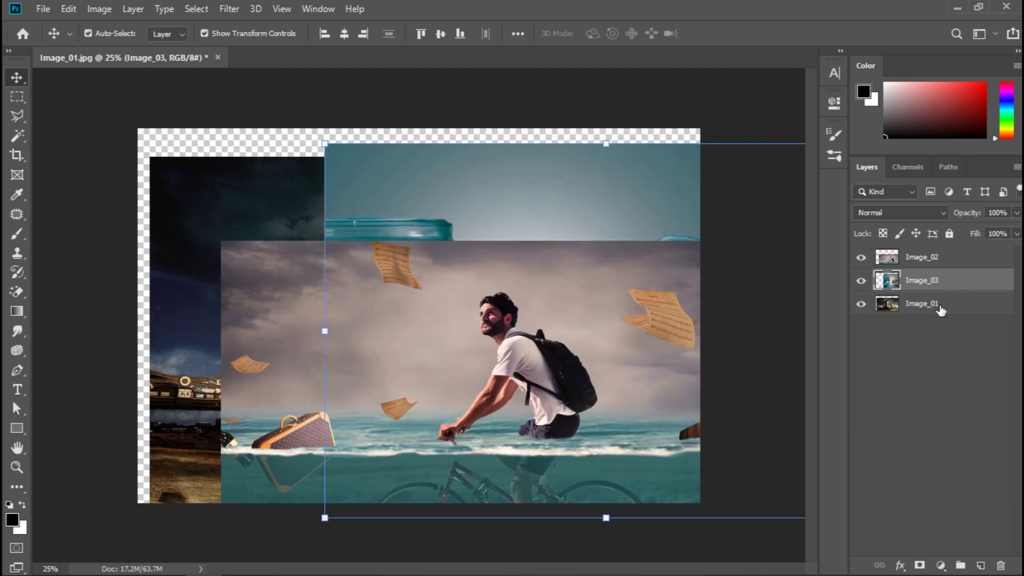
{"action": "left_click_drag", "start_coordinate": [940, 310], "coordinate": [941, 279]}
{"action": "left_click_drag", "start_coordinate": [510, 231], "coordinate": [375, 270]}
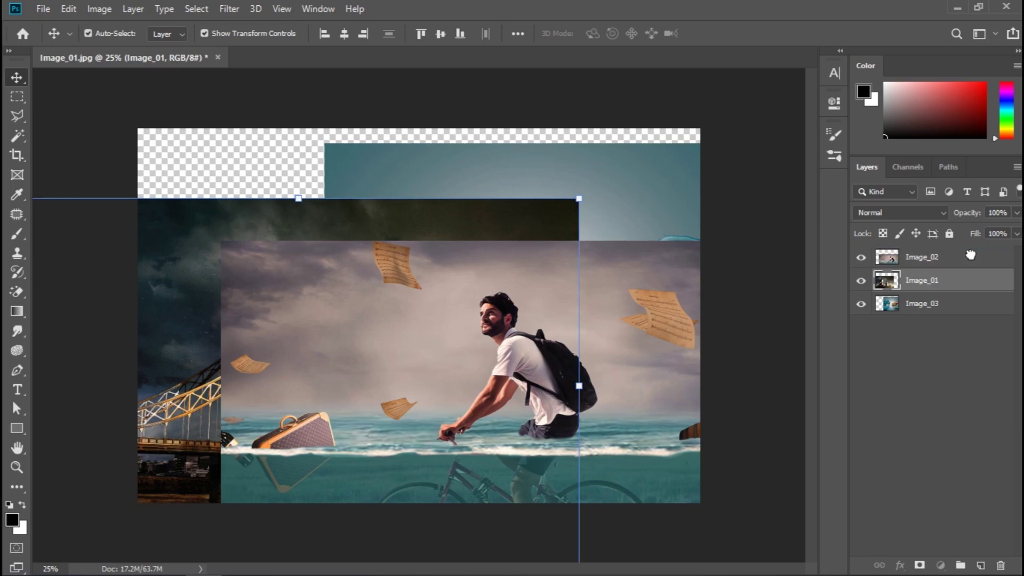
{"action": "left_click_drag", "start_coordinate": [973, 284], "coordinate": [971, 254]}
{"action": "mouse_move", "coordinate": [426, 305]}
{"action": "left_mouse_down"}
{"action": "mouse_move", "coordinate": [349, 246]}
{"action": "mouse_move", "coordinate": [675, 453]}
{"action": "mouse_move", "coordinate": [671, 429]}
{"action": "left_mouse_up"}
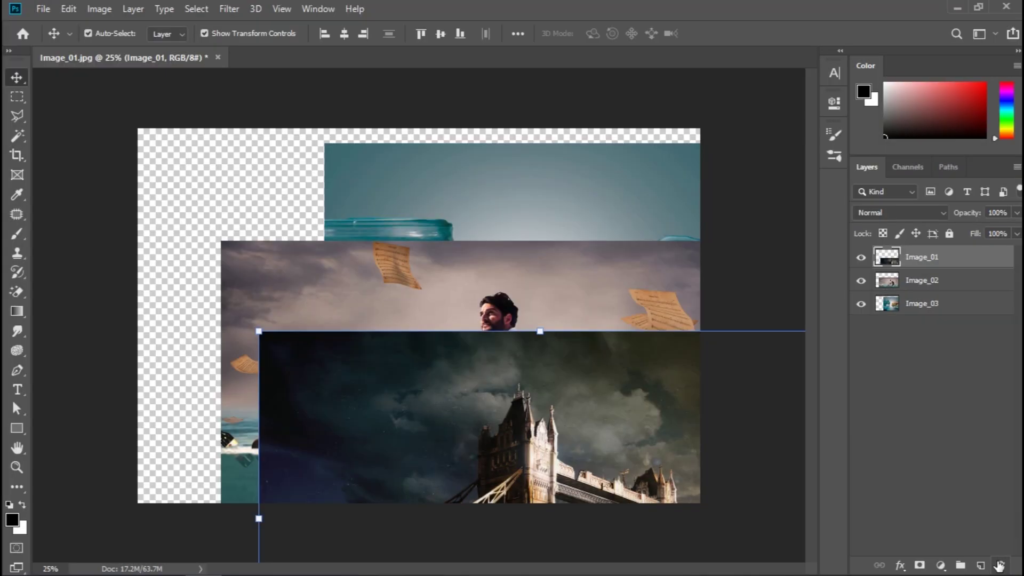
Delete the Image_01 layer, then undo the deletion to restore it.
{"action": "left_click", "coordinate": [1001, 565]}
{"action": "left_click", "coordinate": [438, 228]}
{"action": "key", "text": "ctrl+z"}
Select the Image_01, Image_02 and Image_03 layers and group them with Ctrl+G.
{"action": "left_click", "coordinate": [926, 281]}
{"action": "left_click", "coordinate": [932, 307]}
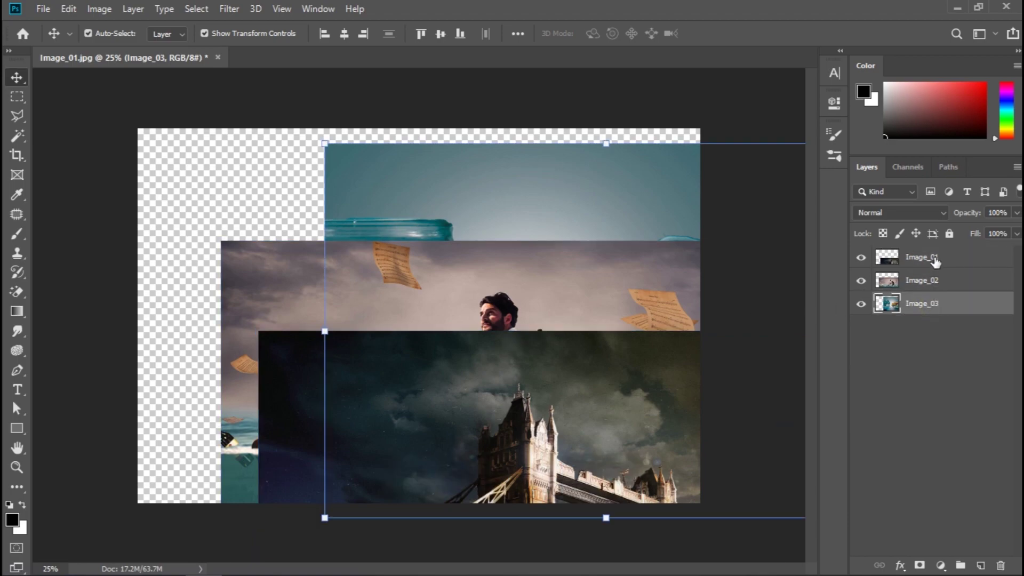
{"action": "left_click", "coordinate": [933, 258]}
{"action": "left_click", "coordinate": [937, 283]}
{"action": "left_click", "coordinate": [937, 305]}
{"action": "left_click", "coordinate": [960, 282], "text": "ctrl"}
{"action": "left_click", "coordinate": [964, 262], "text": "ctrl"}
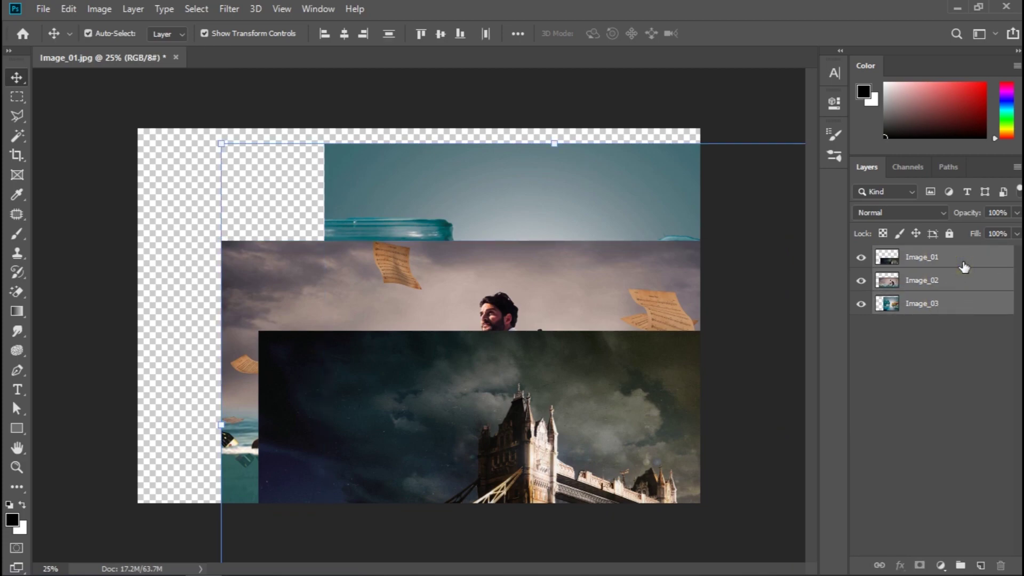
{"action": "key", "text": "ctrl+g"}
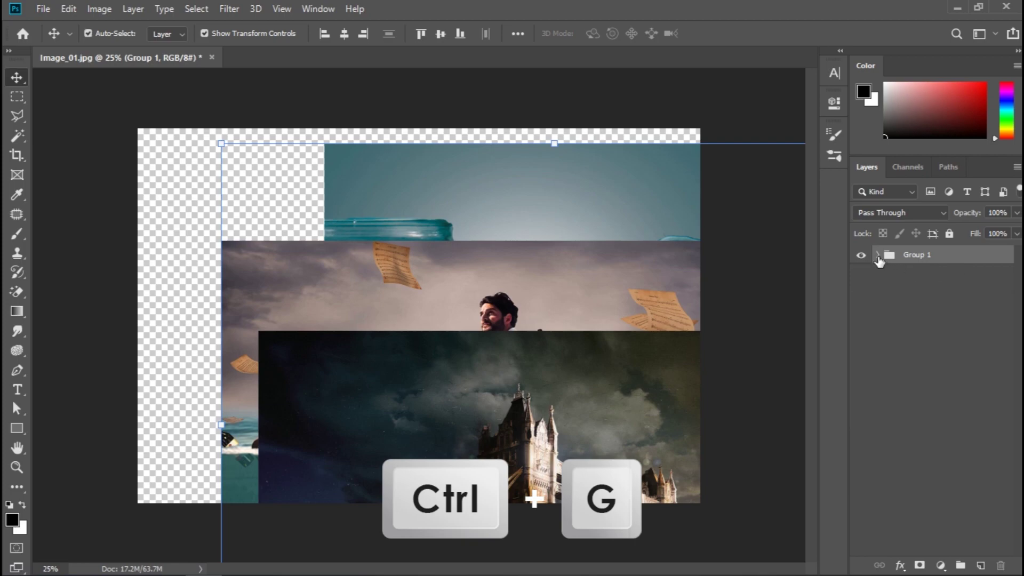
Rename the new group from Group 1 to 'All Image'.
{"action": "left_click", "coordinate": [877, 256]}
{"action": "left_click", "coordinate": [877, 255]}
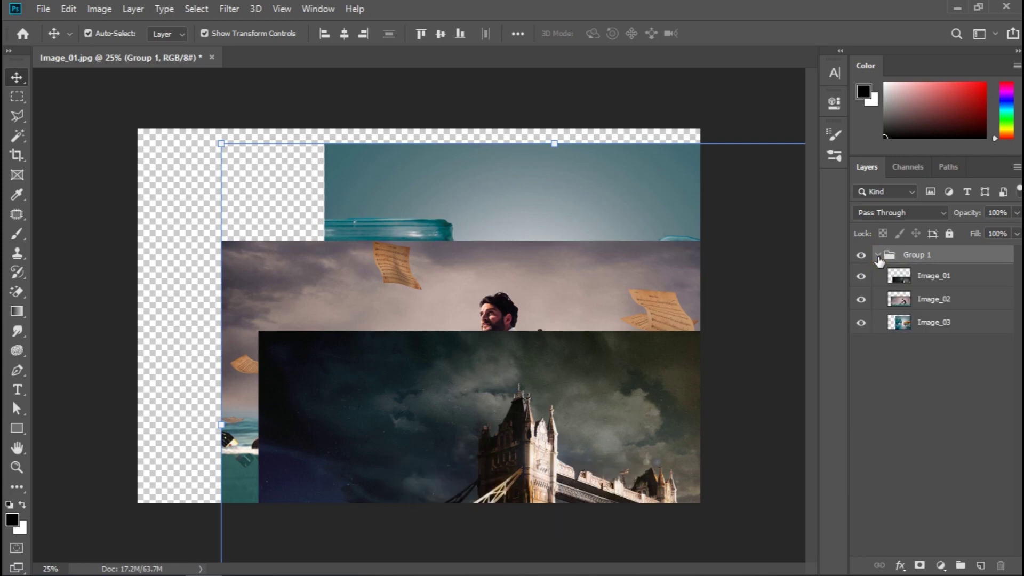
{"action": "double_click", "coordinate": [916, 255]}
{"action": "type", "text": "All Image"}
{"action": "key", "text": "Return"}
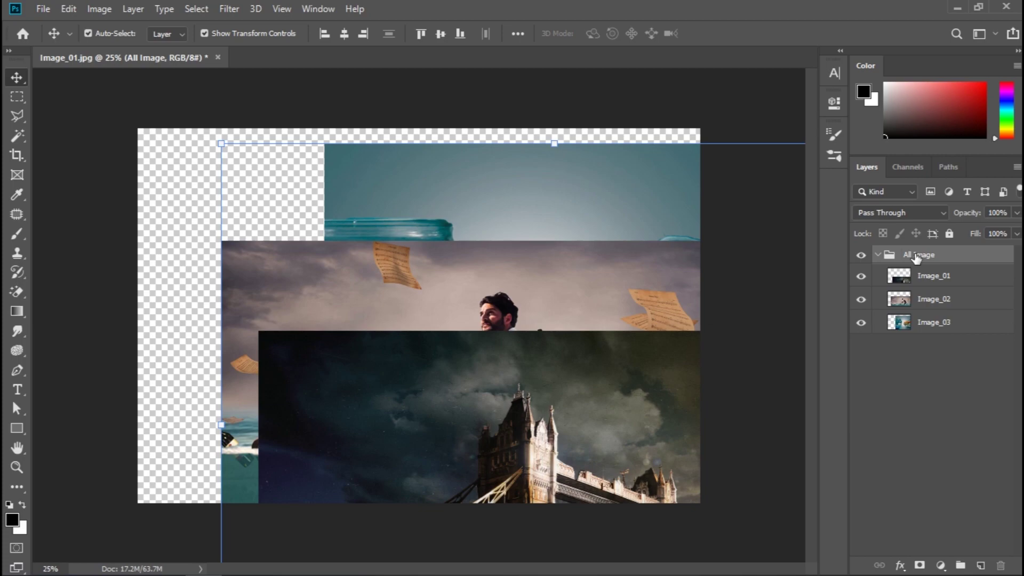
Ungroup All Image back into separate layers and deselect all layers.
{"action": "key", "text": "ctrl+shift+g"}
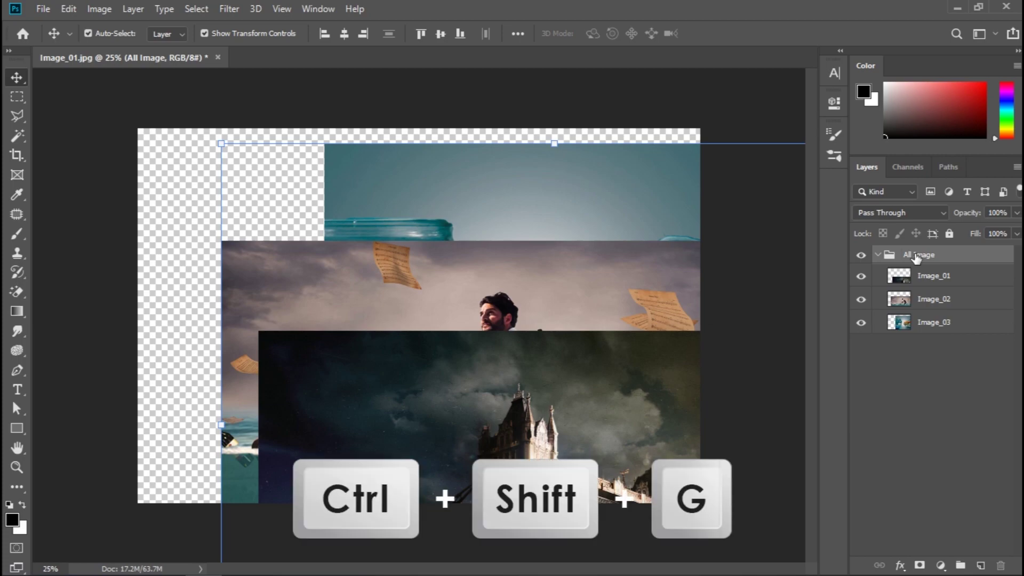
{"action": "key", "text": "ctrl+shift+g"}
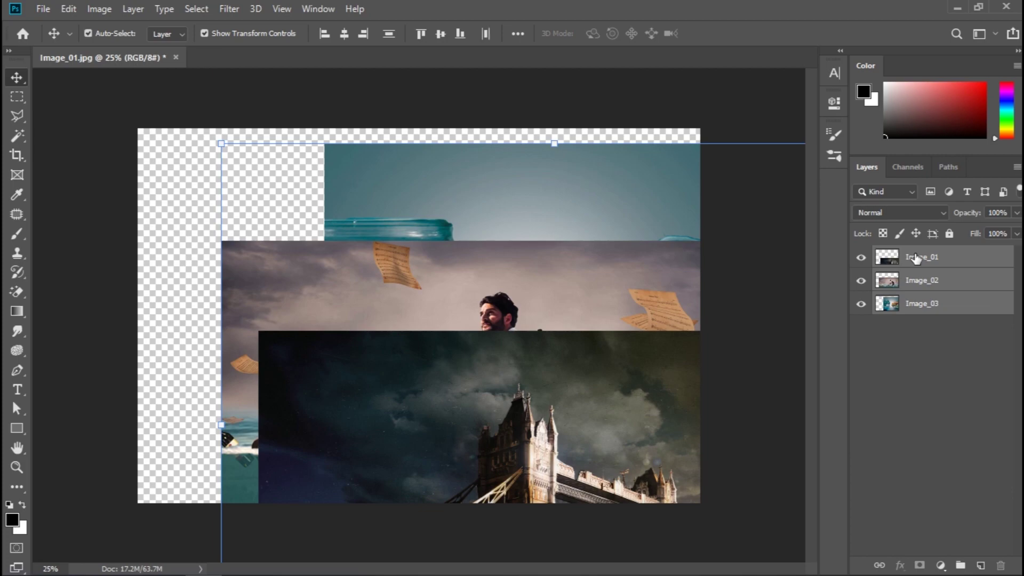
{"action": "left_click", "coordinate": [919, 400]}
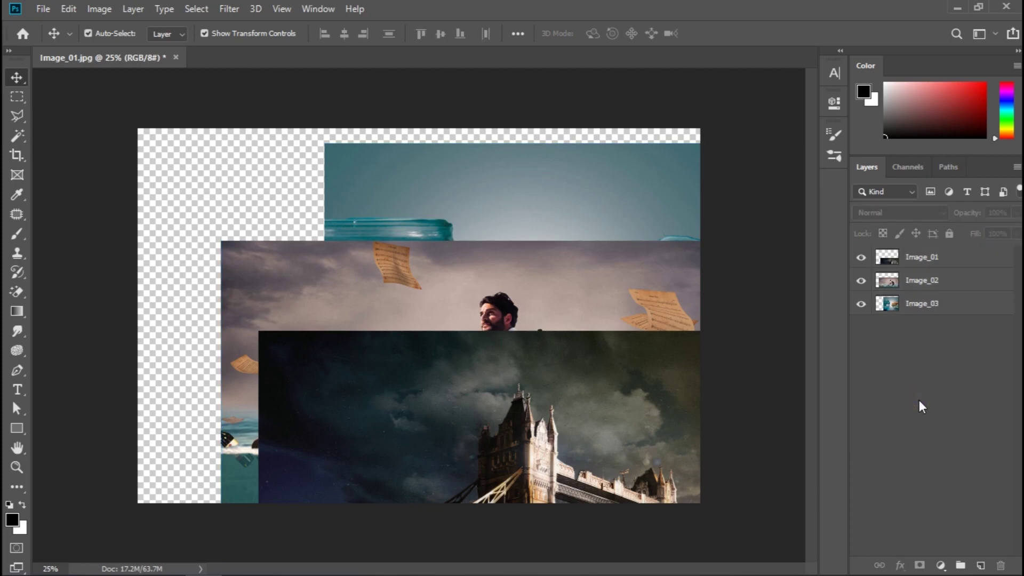